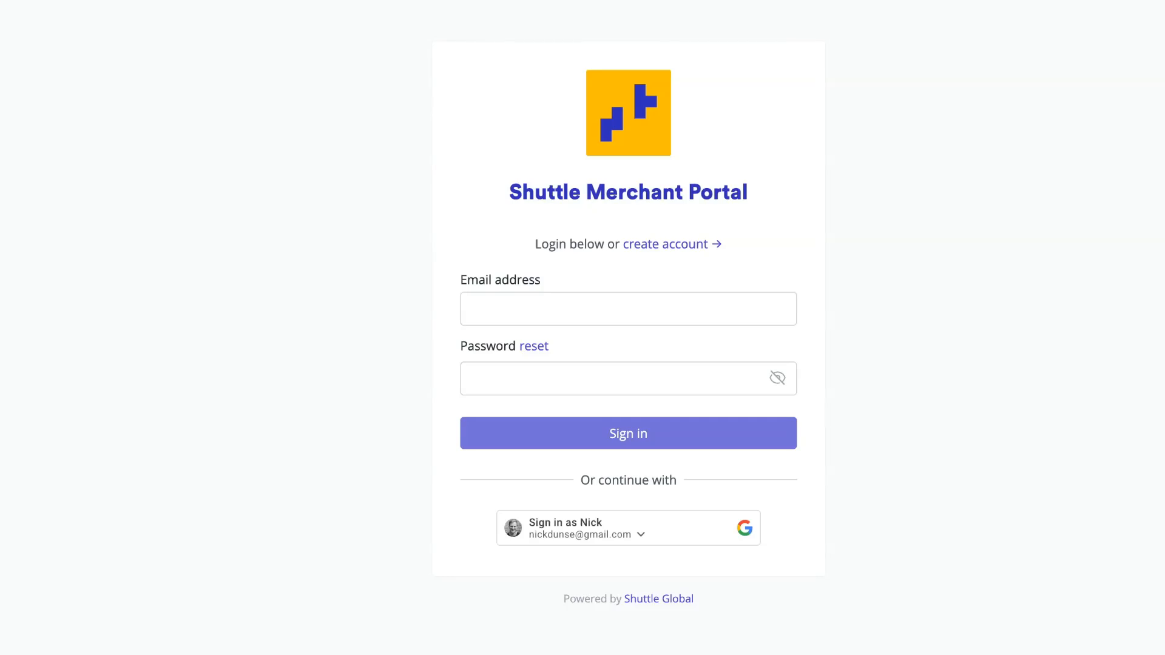
Step: Sign in with the Google account, select the Samso Energy organisation and open its app store
left_click(627, 308)
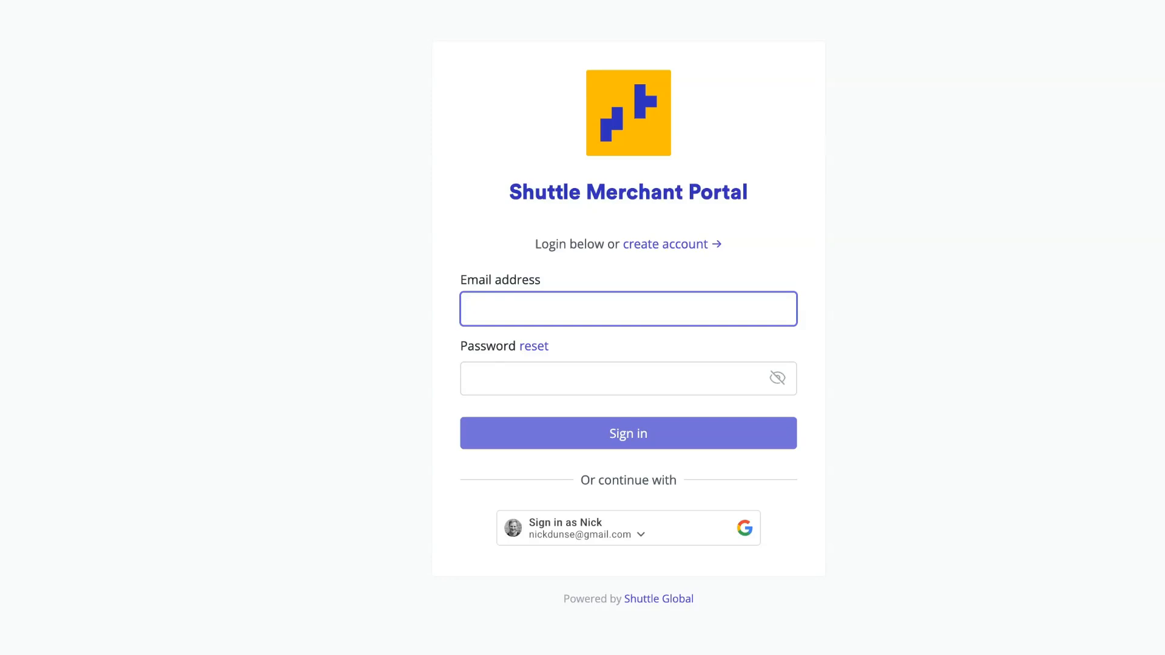
left_click(628, 528)
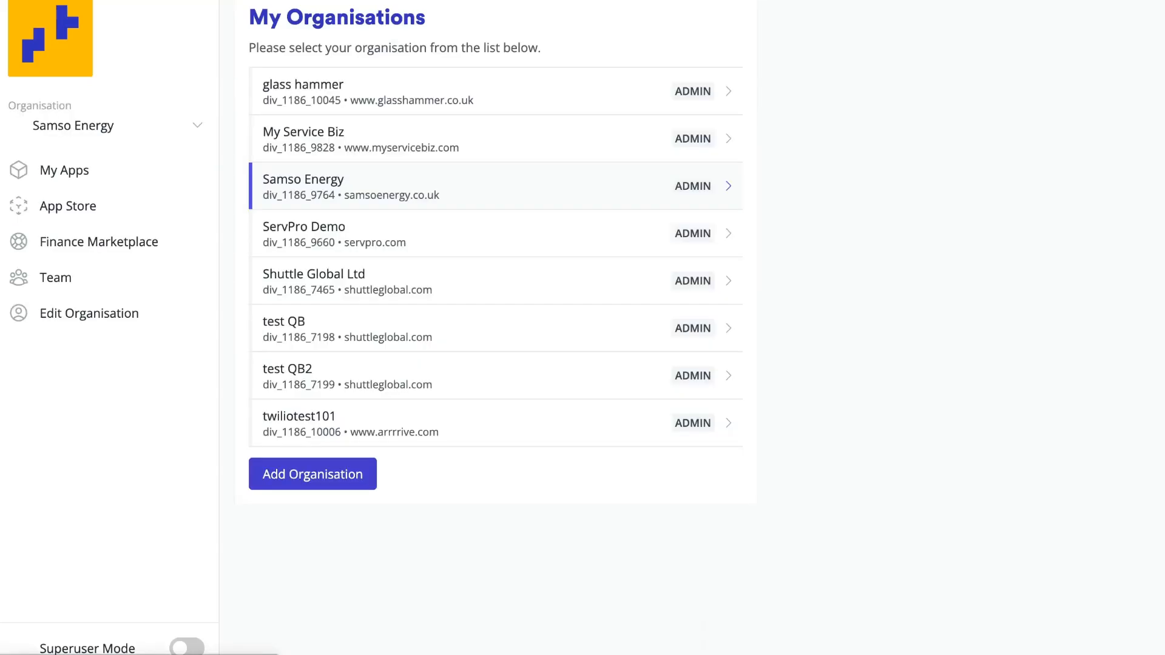
left_click(496, 186)
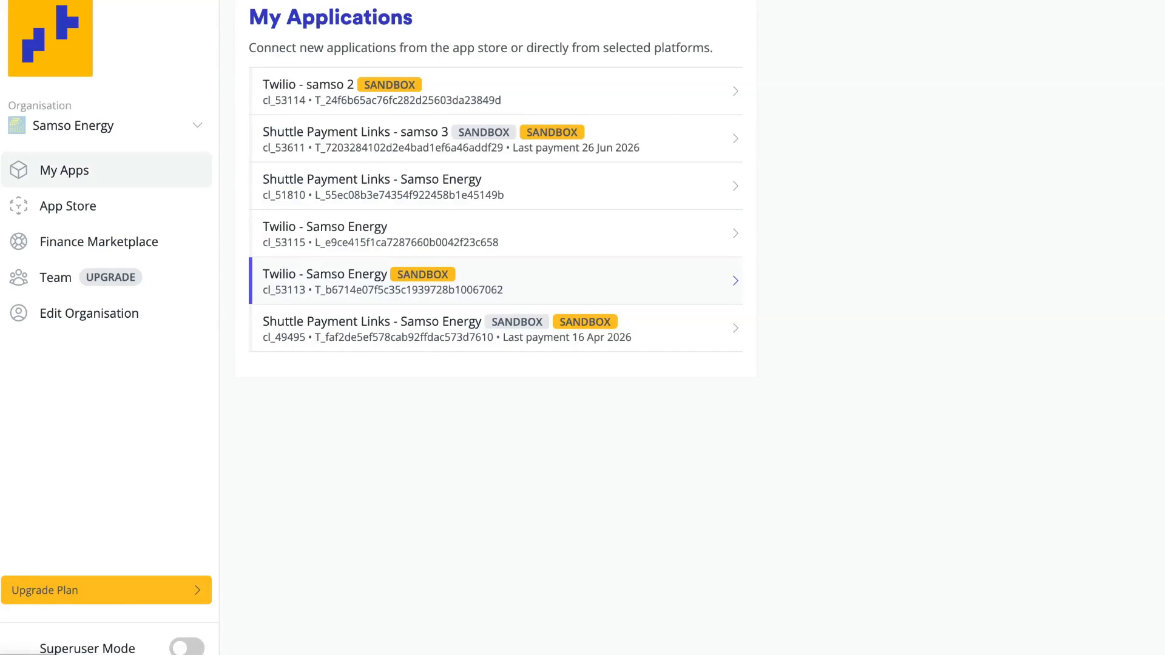
left_click(68, 207)
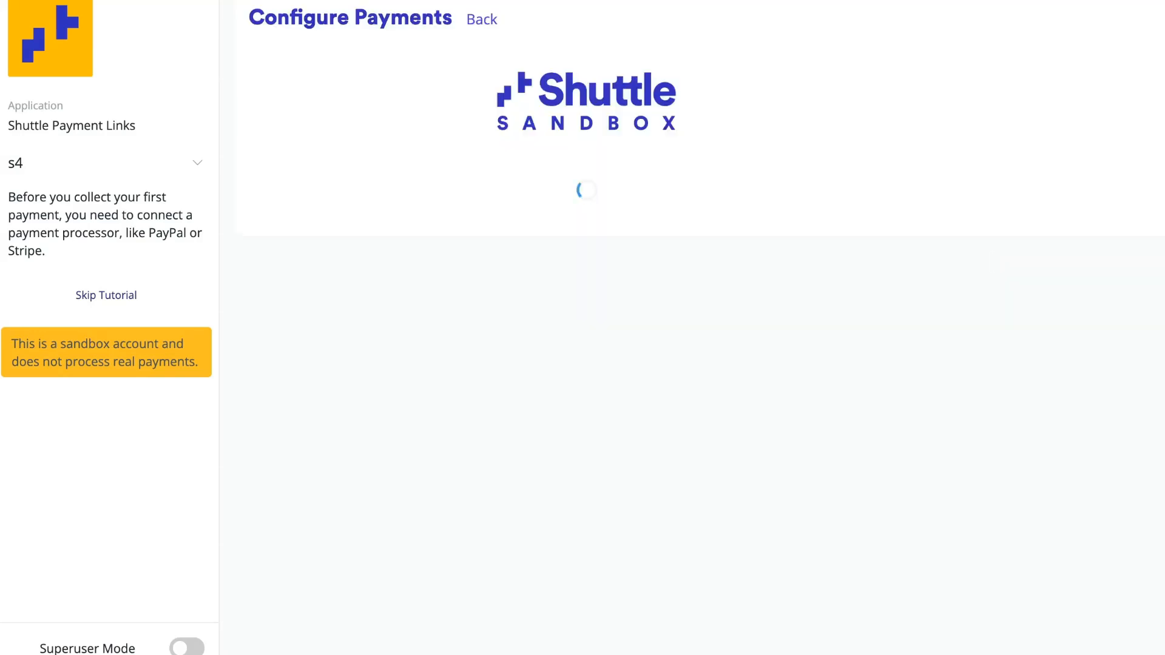
Step: Enable ACH and SEPA for the Shuttle Sandbox gateway and save the payment configuration
left_click(272, 219)
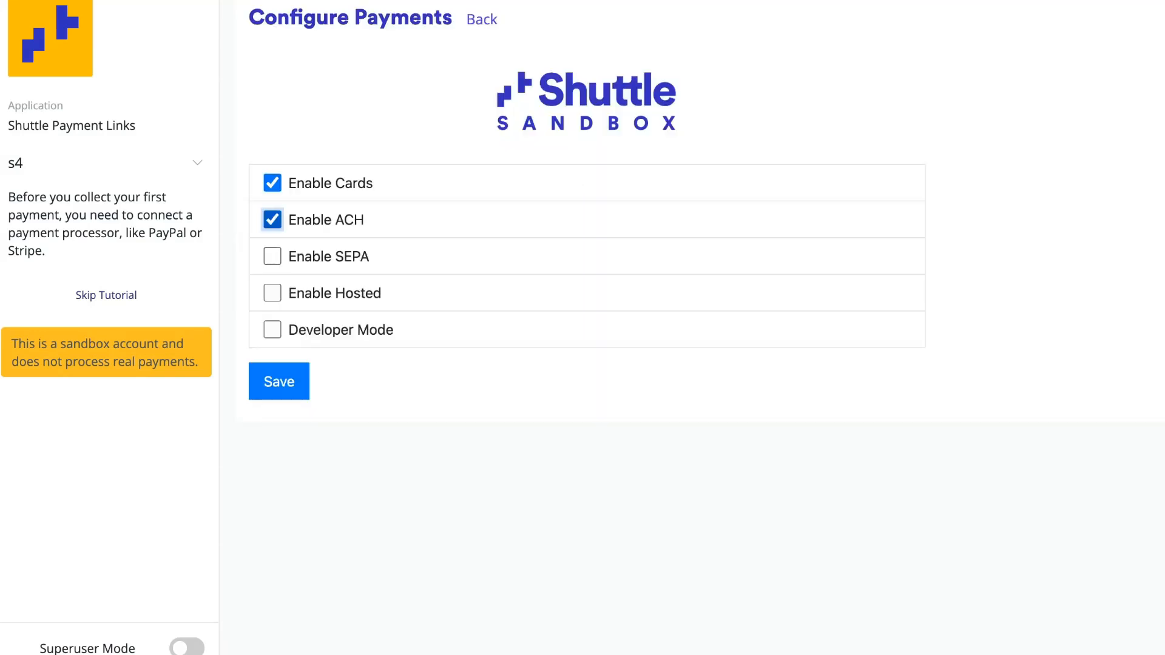
left_click(272, 256)
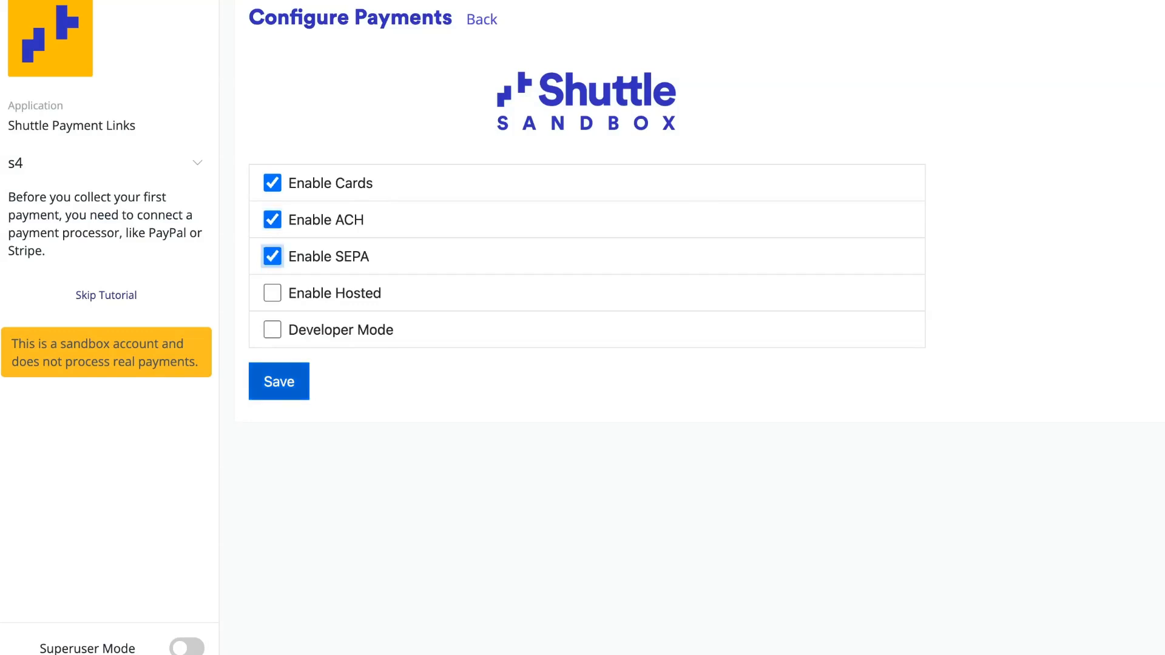
left_click(279, 381)
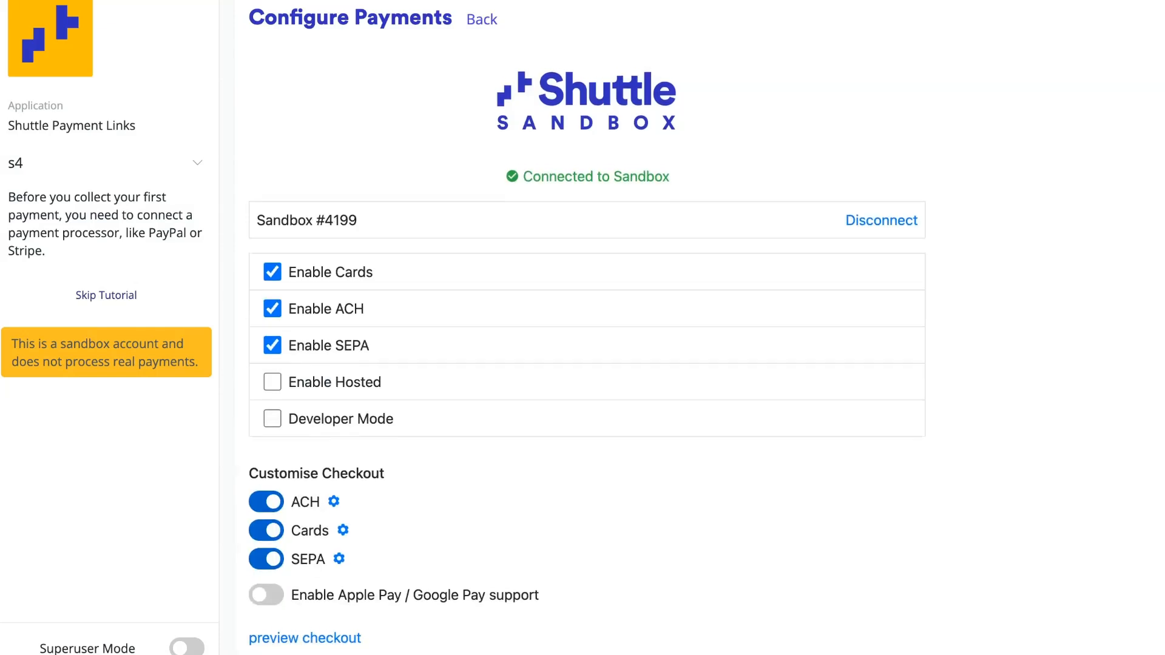
Step: Turn on Superuser Mode and look over the sandbox checkout settings
left_click(187, 648)
scroll(586, 327, "down", 3)
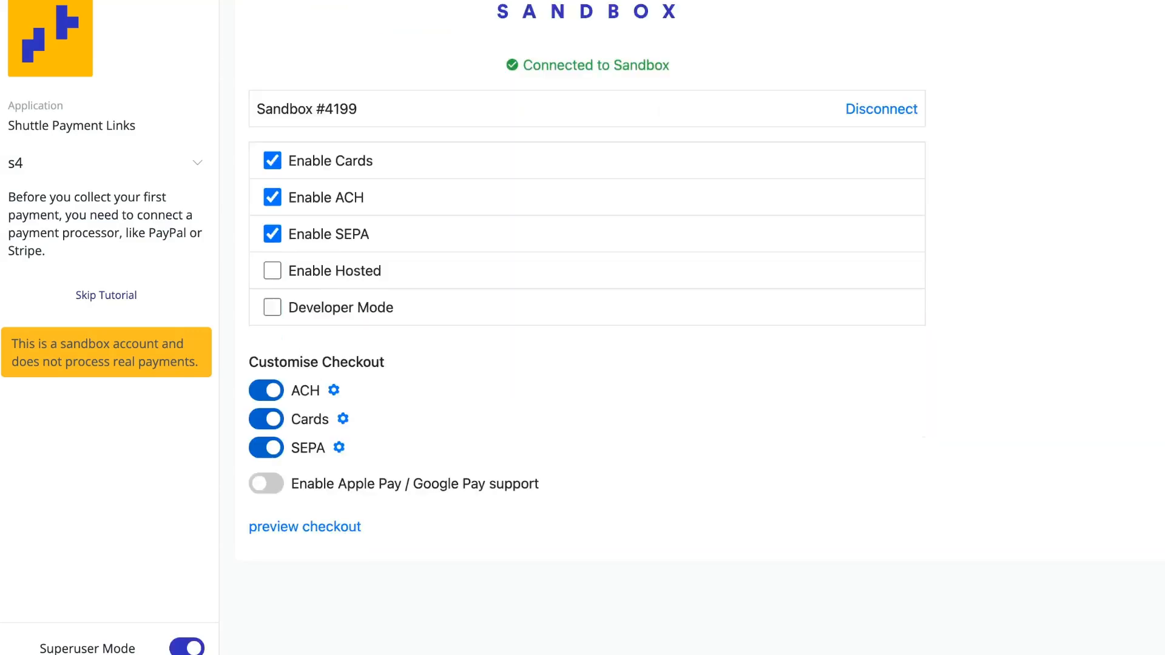
scroll(587, 327, "up", 1)
scroll(587, 328, "up", 3)
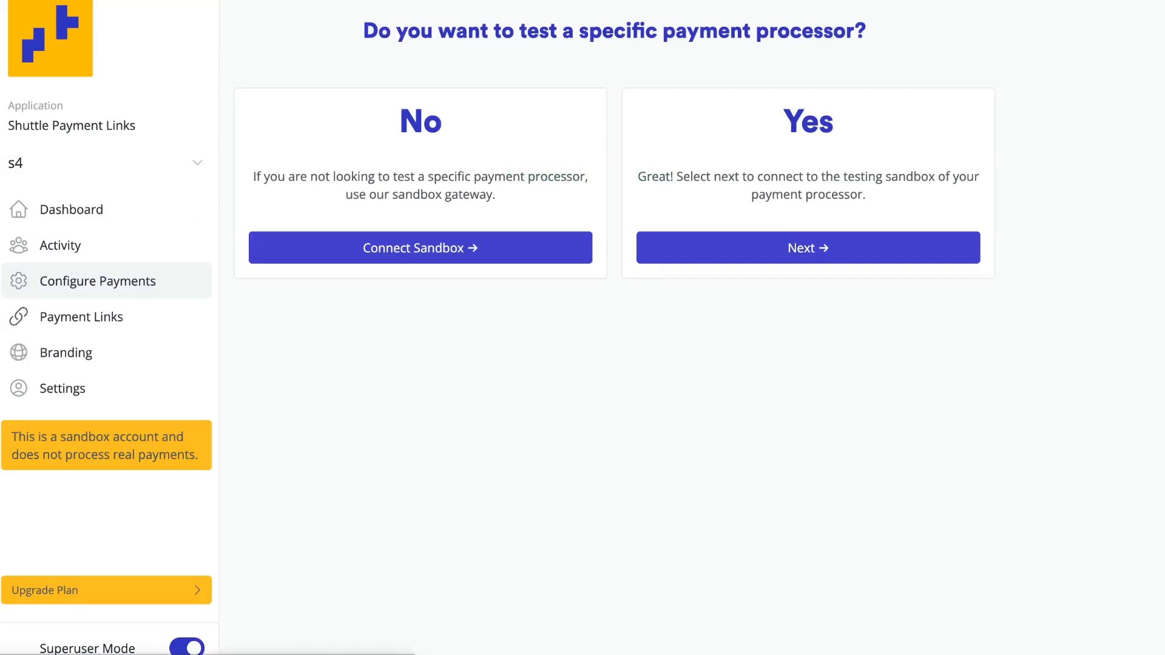
Step: Create a multi-use payment link named "multi-use link" with GBP as its currency
left_click(81, 317)
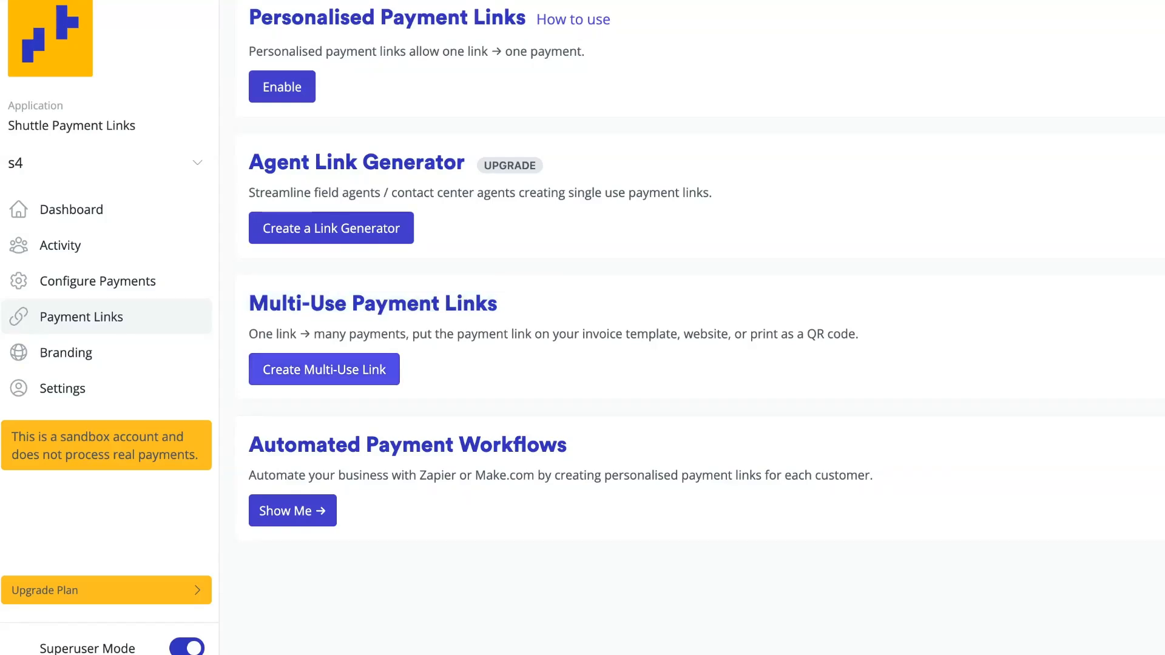
left_click(324, 370)
left_click(377, 443)
type("multi")
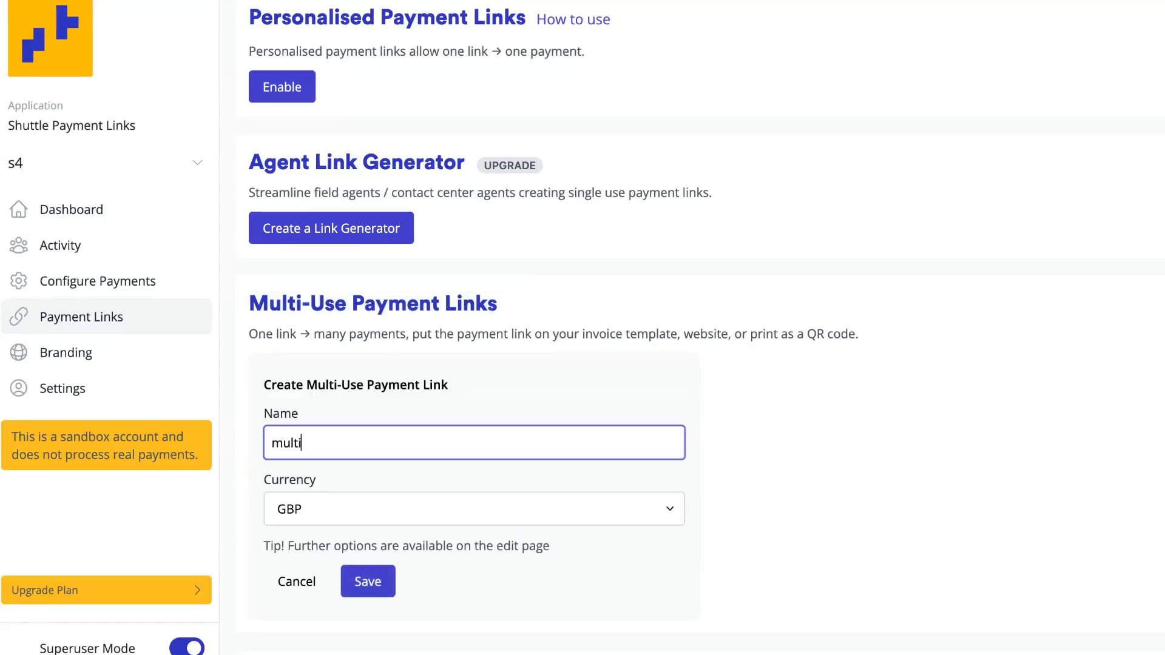
type("-use link")
key("Return")
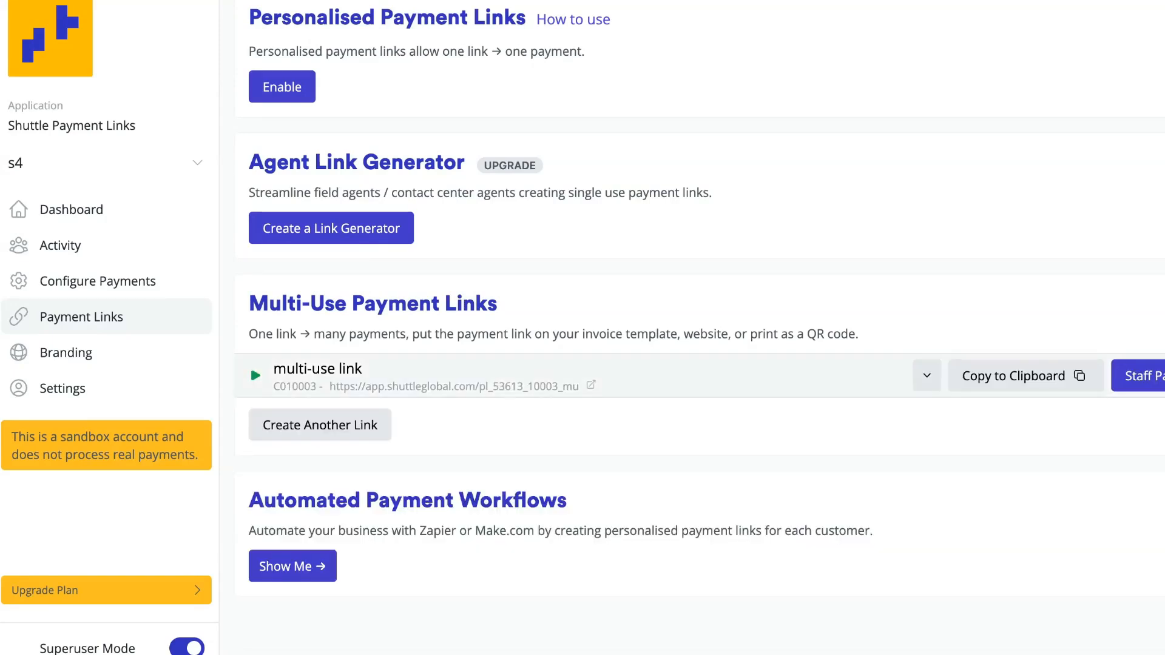
Step: Preview the multi-use link's payment page in a new tab and try an amount of £99
key("super+t")
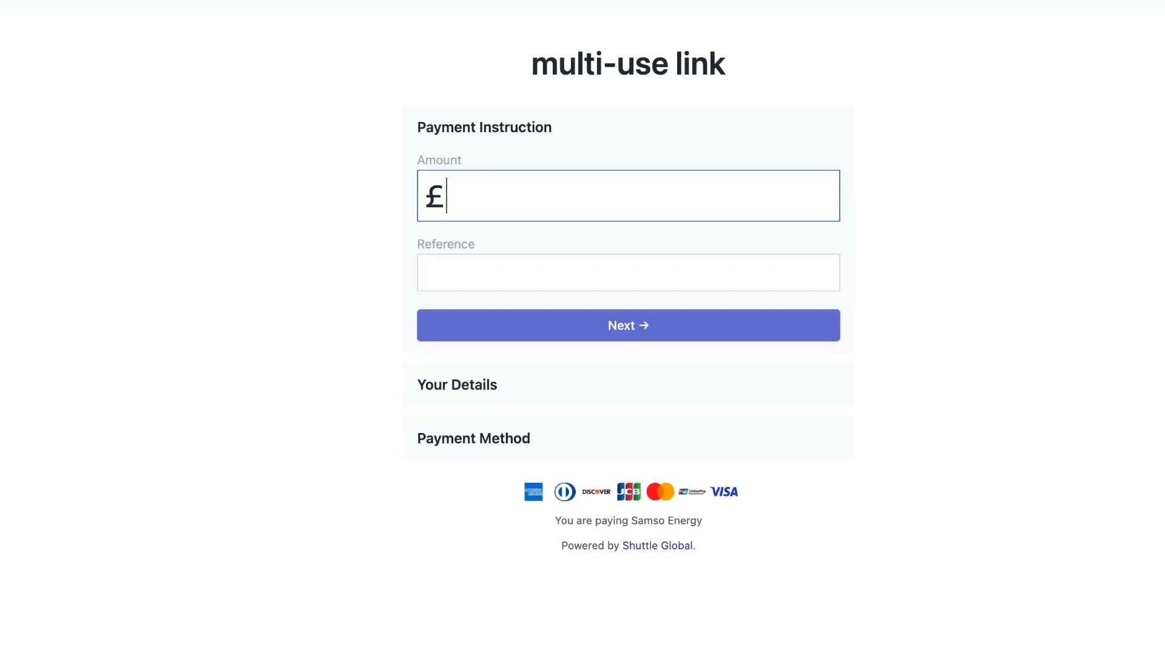
type("99")
key("Tab")
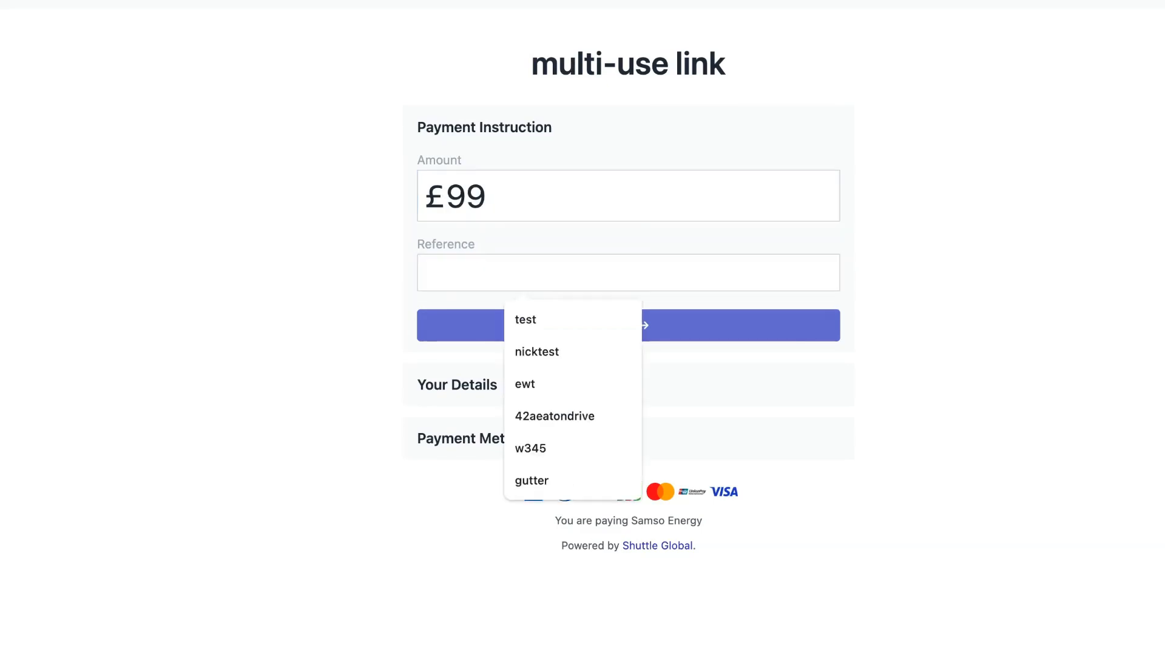
key("Tab")
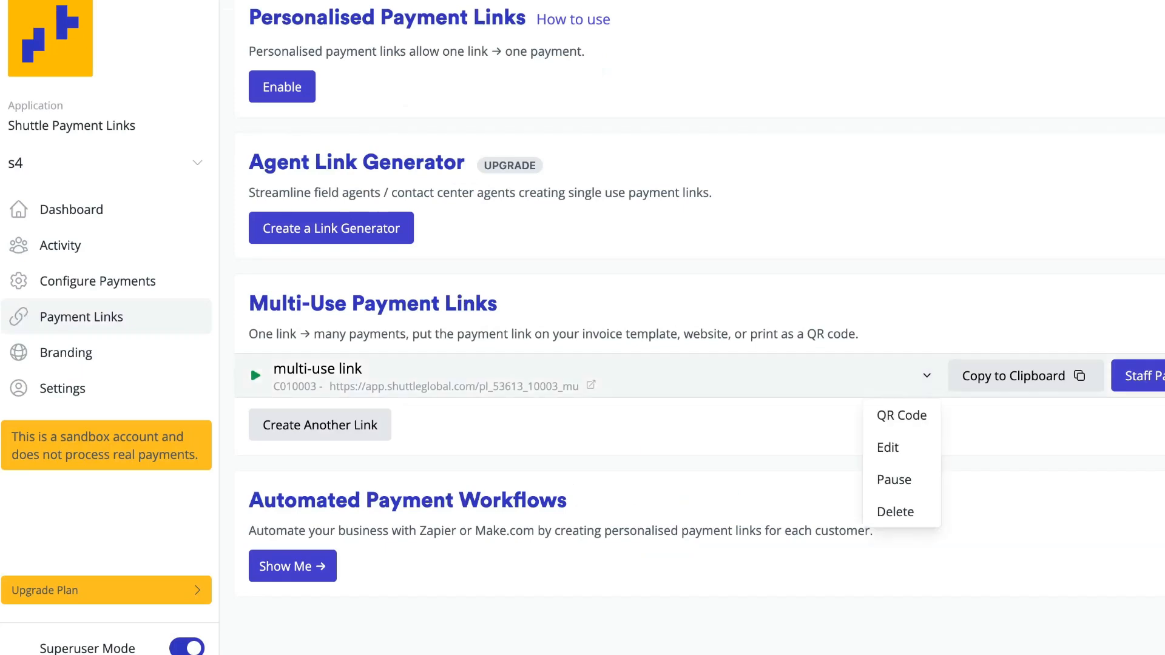
Step: Edit the multi-use link and set its fixed amount to 99
left_click(926, 375)
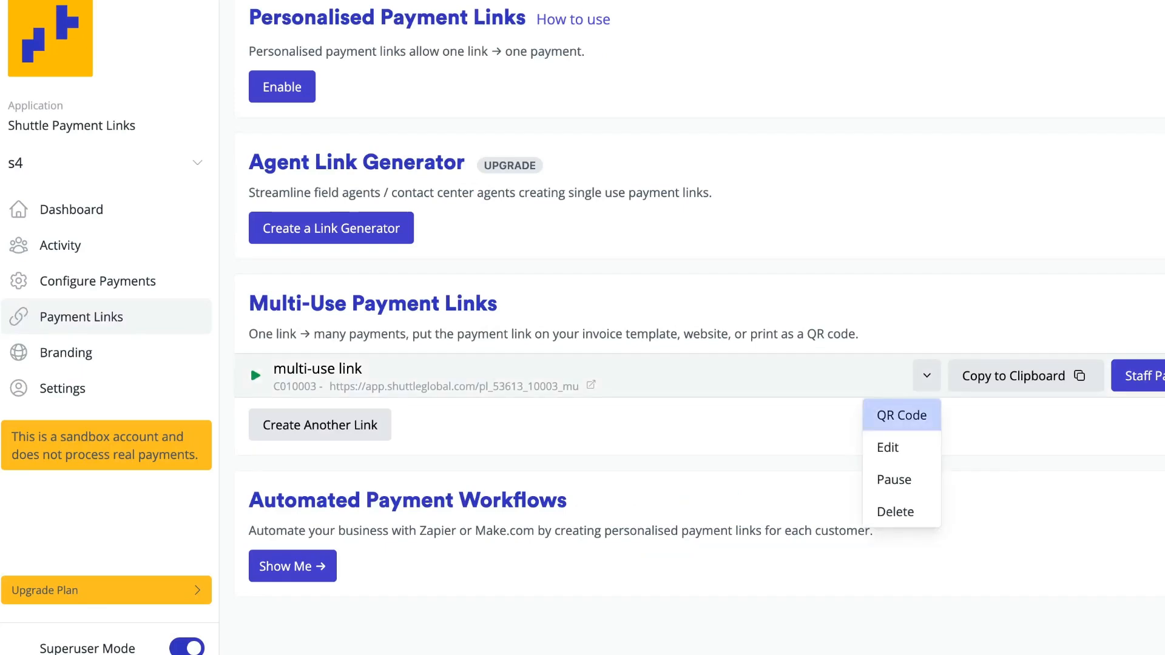
left_click(888, 447)
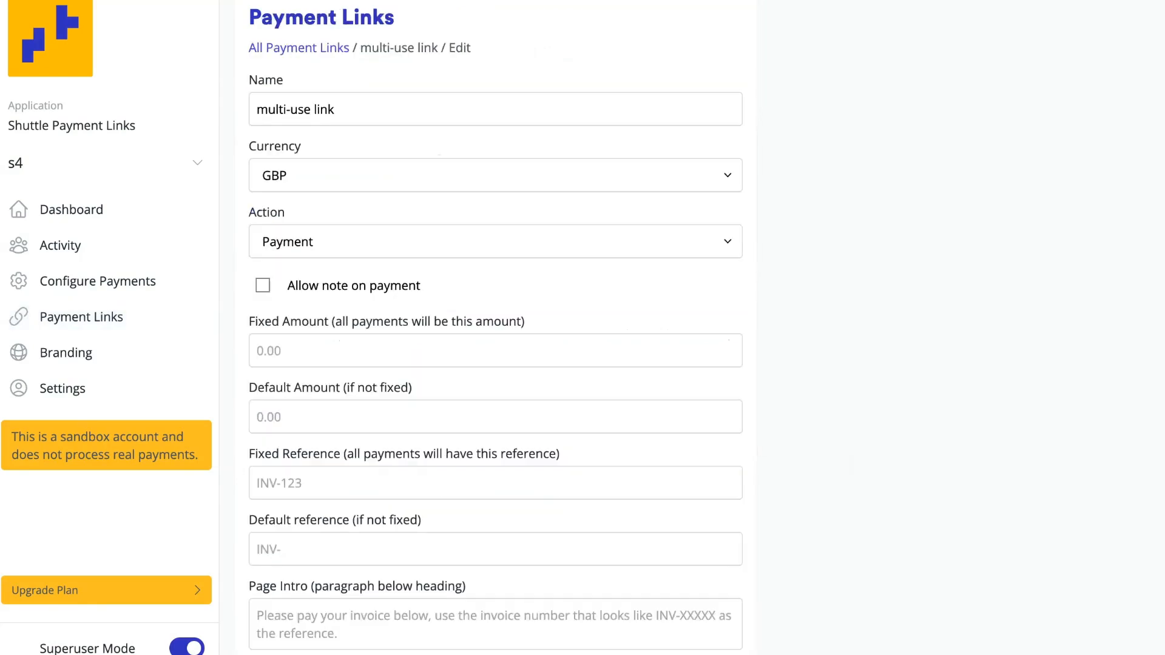
left_click(495, 350)
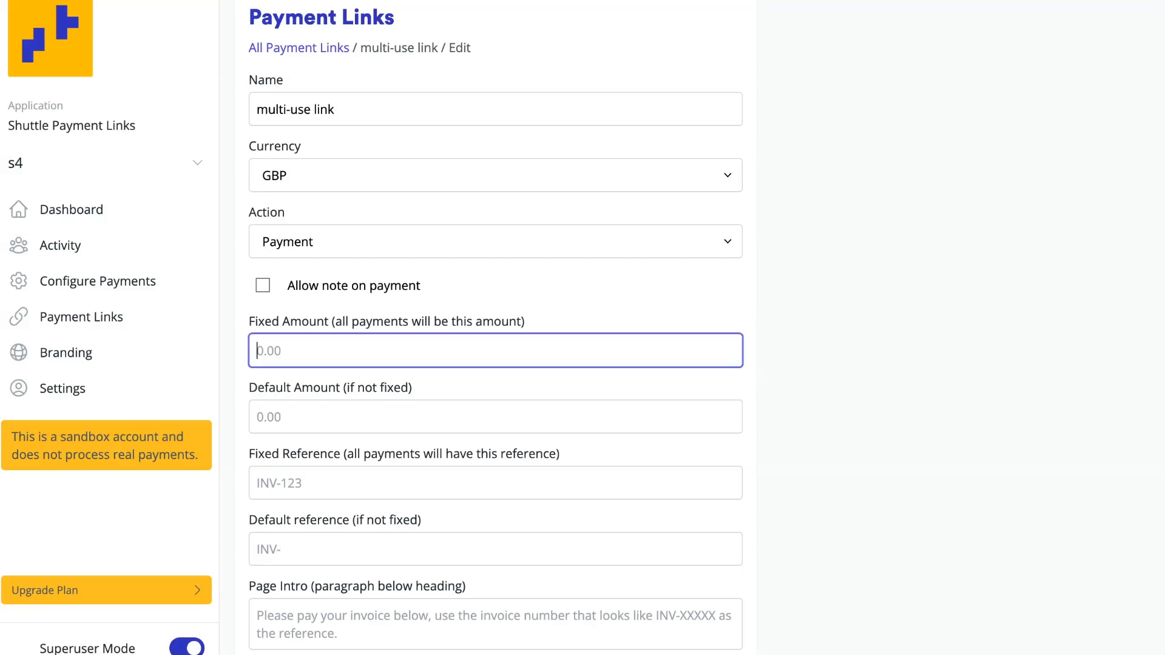
type("99")
left_click(495, 417)
Step: Set the multi-use link's fixed reference to "c-1234", leaving the default amount and default reference empty
scroll(495, 417, "down", 2)
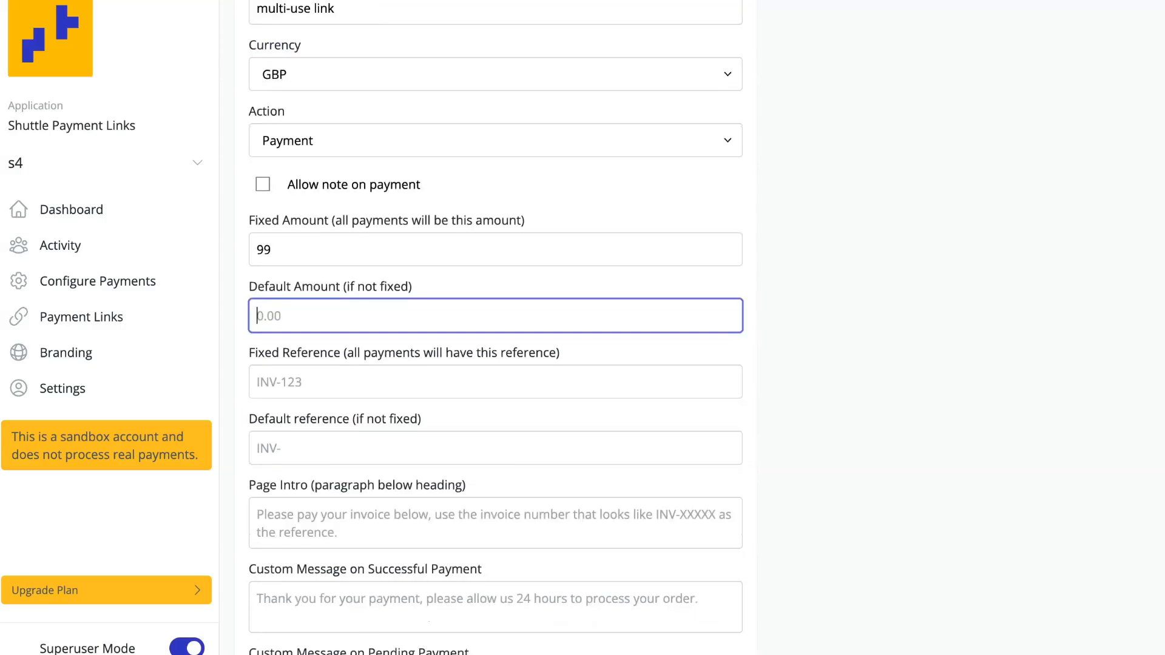
key("Tab")
type("c-12334")
key("BackSpace")
key("BackSpace")
type("5")
key("BackSpace")
type("4")
key("Tab")
key("Tab")
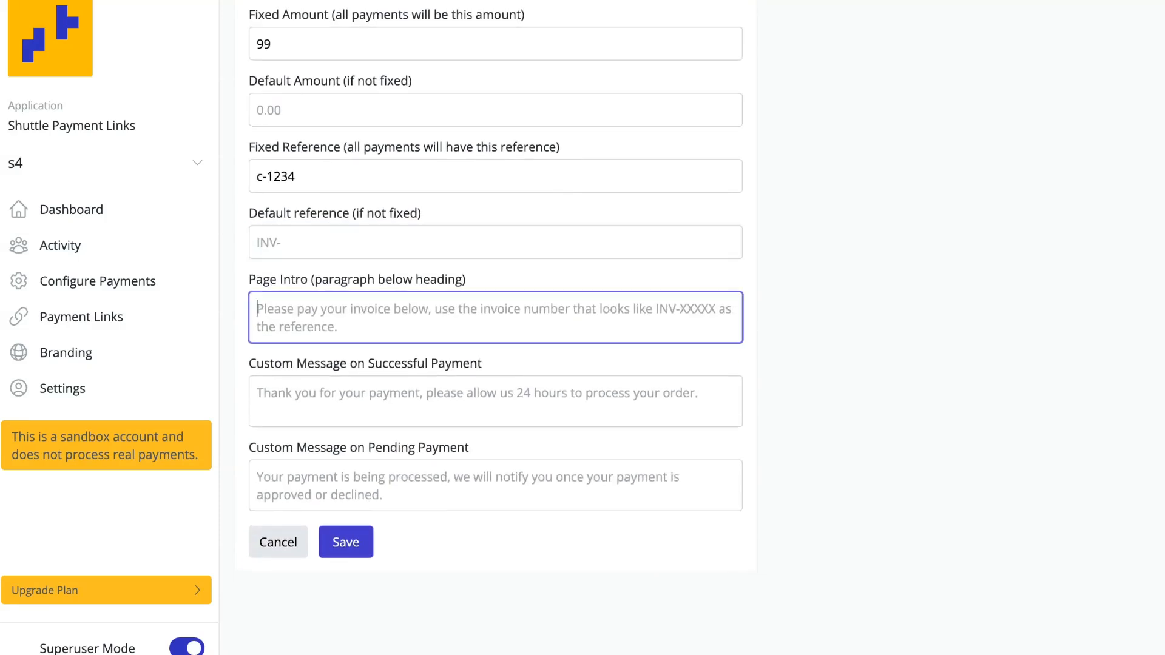
Step: Enter "Hi welcome to my payment page" as the page intro of the multi-use link
type("Hi")
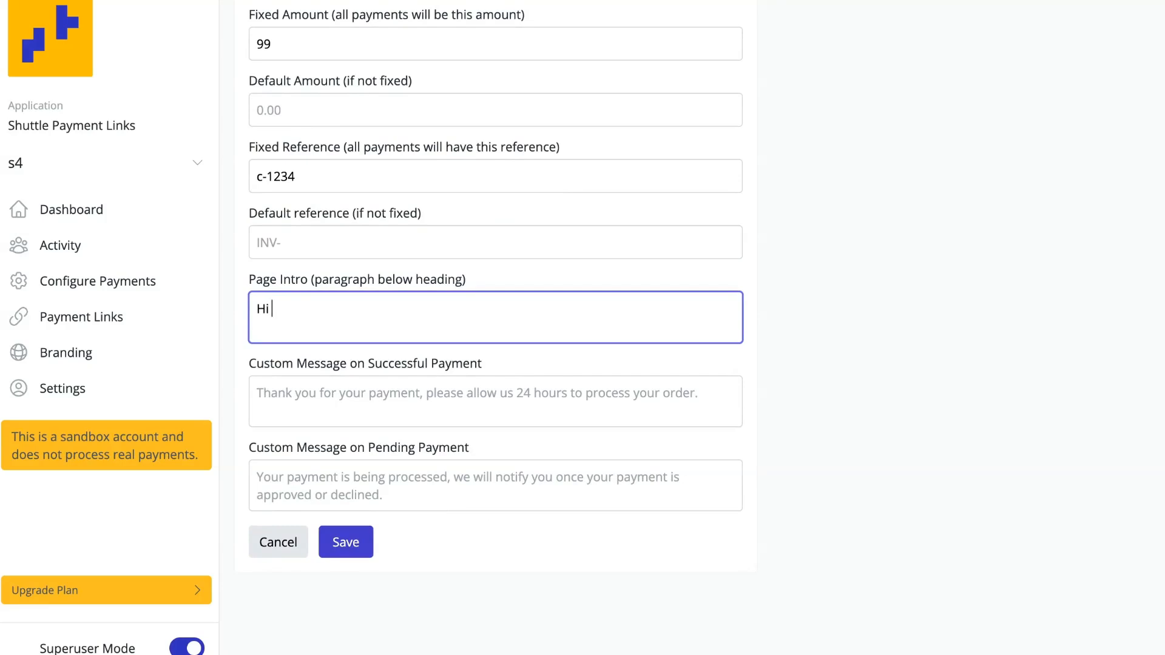
type(" welcome")
key("BackSpace")
key("BackSpace")
type("ome to my payment page")
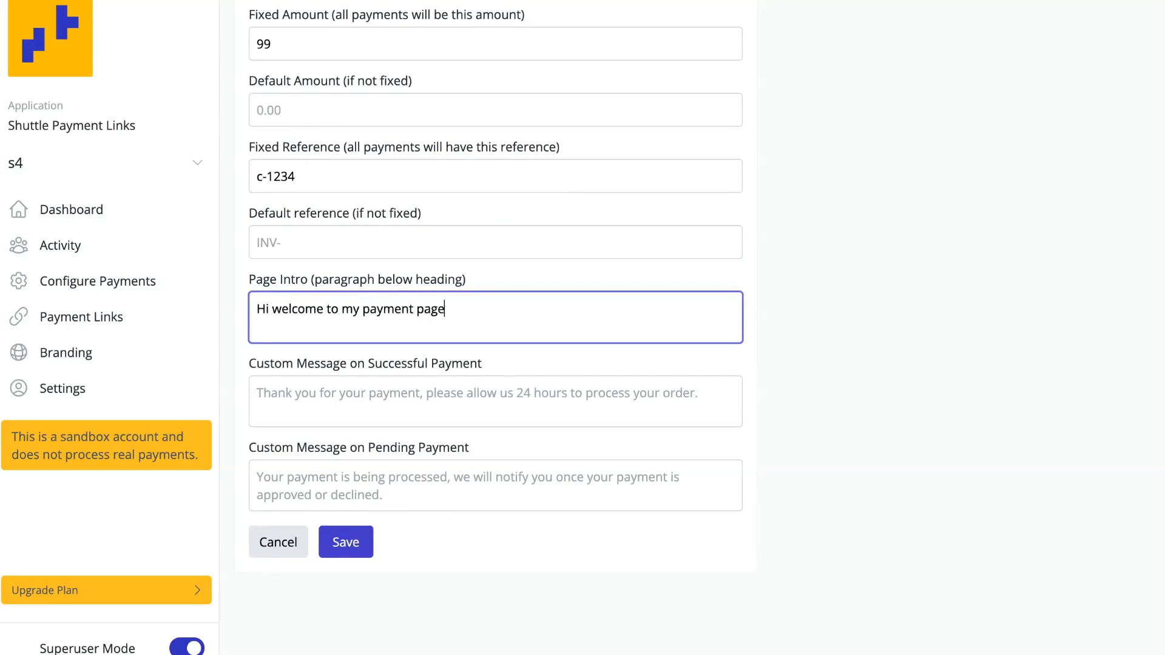
Step: Enter "Thanks!" as the custom message on successful payment and save the multi-use link
left_click(364, 485)
left_click(364, 401)
type("Thanks!")
left_click(345, 542)
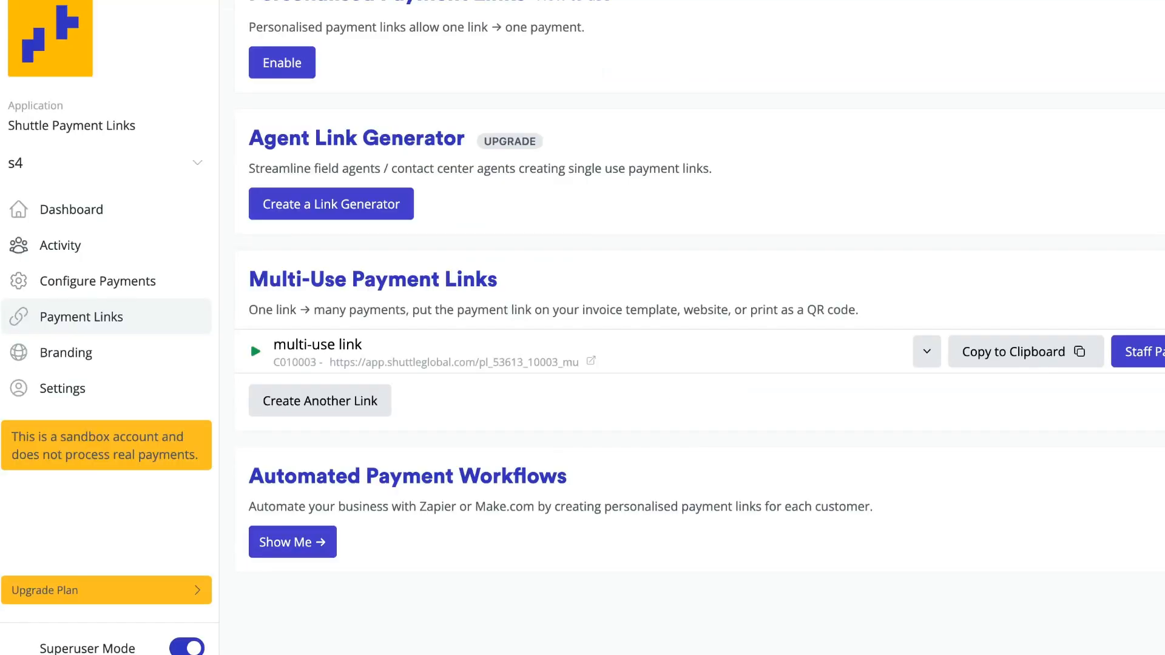
Step: Open the multi-use link's payment page and enter the test card number and expiry date for the £99 payment
left_click(60, 245)
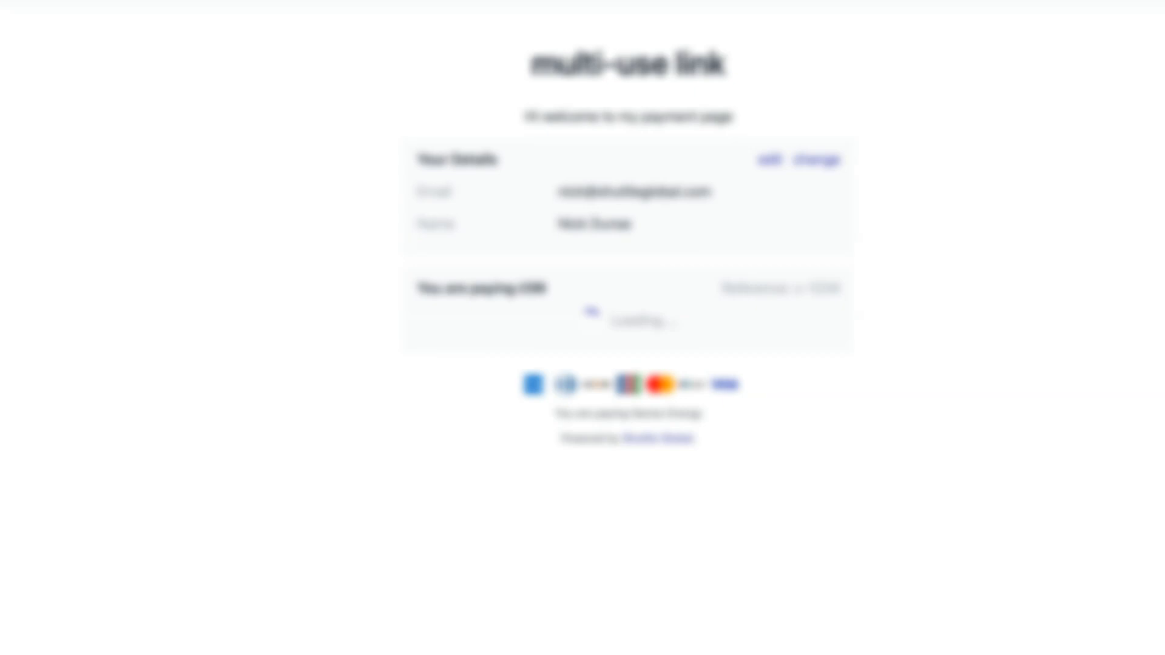
left_click(628, 326)
type("4242424242424242")
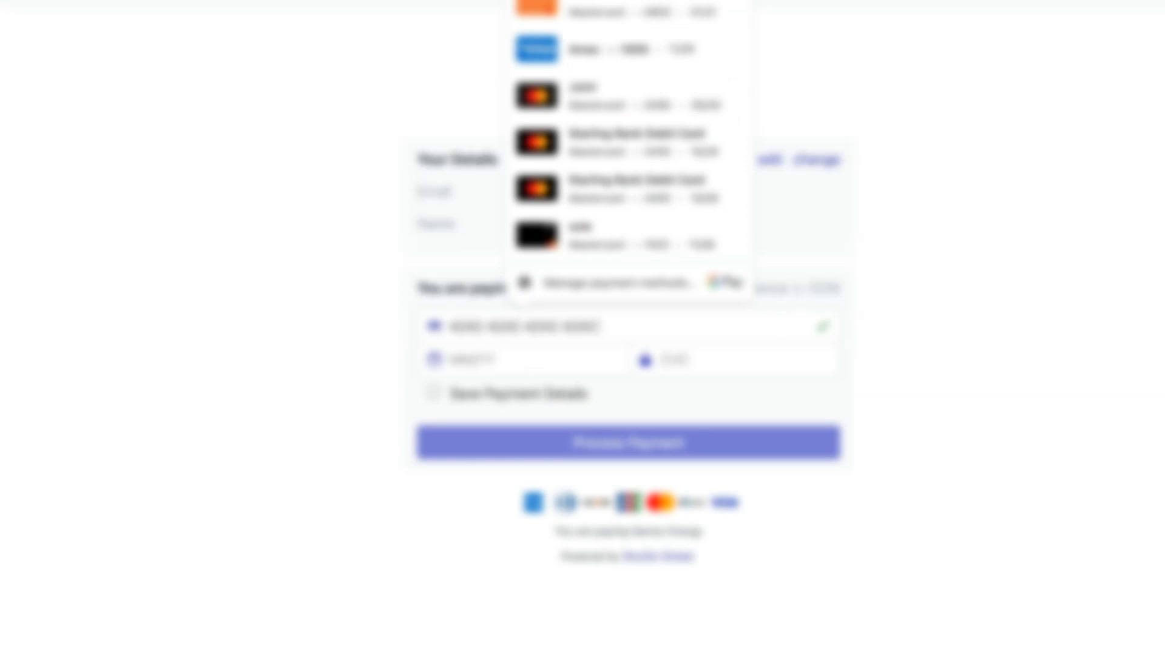
type("1228")
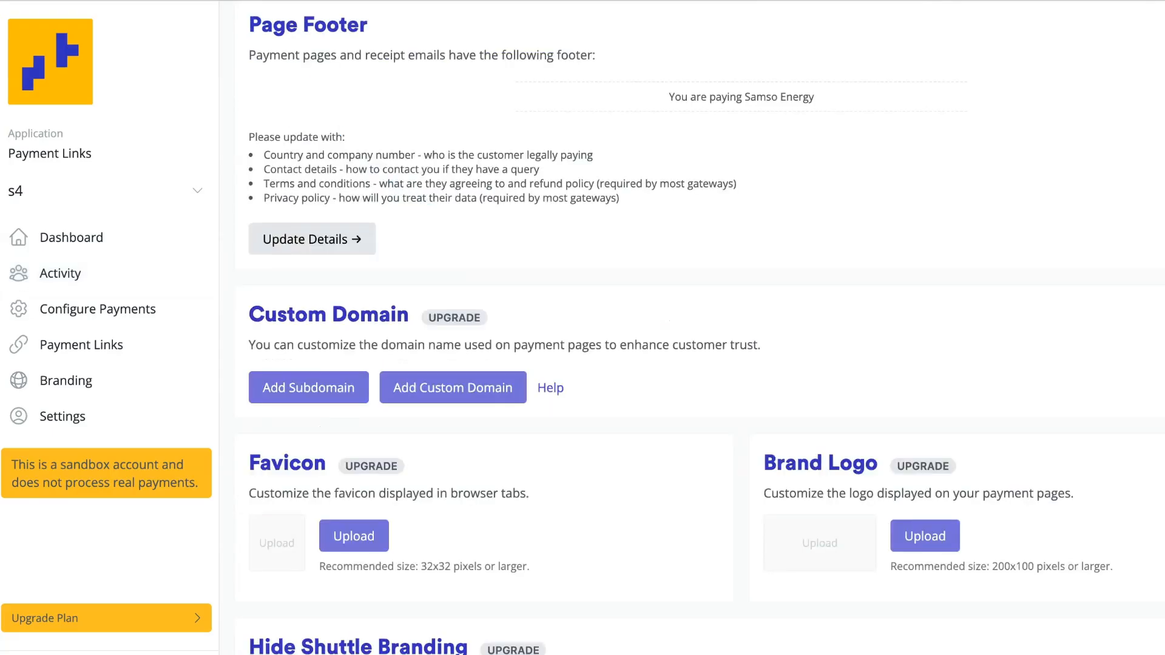
scroll(692, 327, "up", 1)
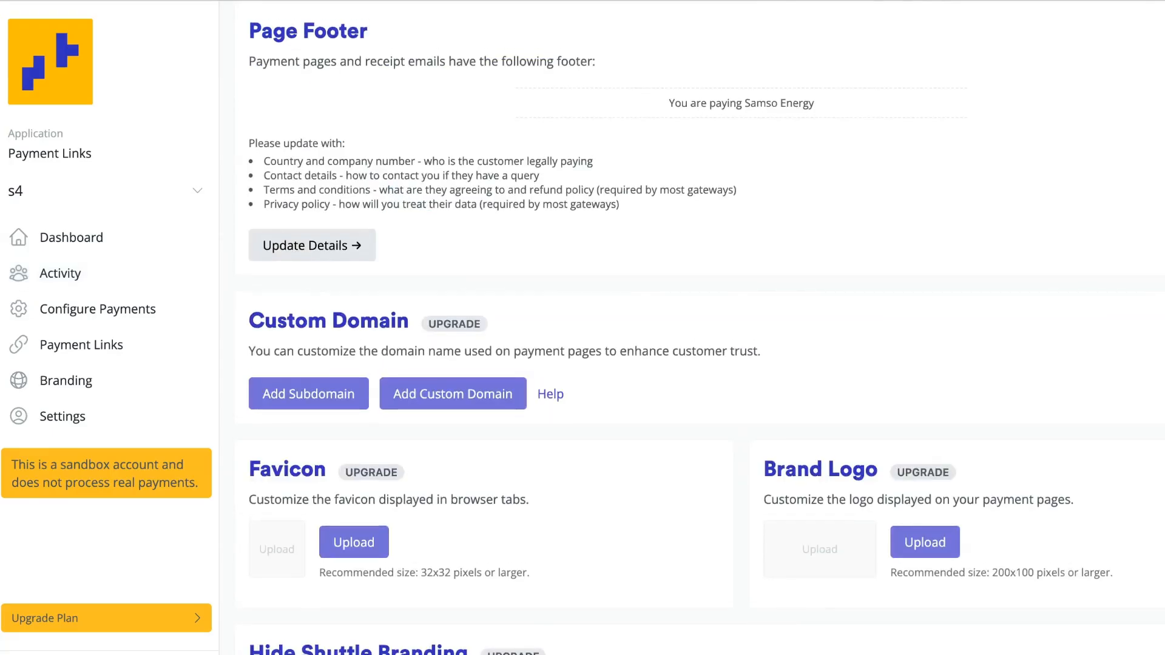
scroll(692, 327, "down", 3)
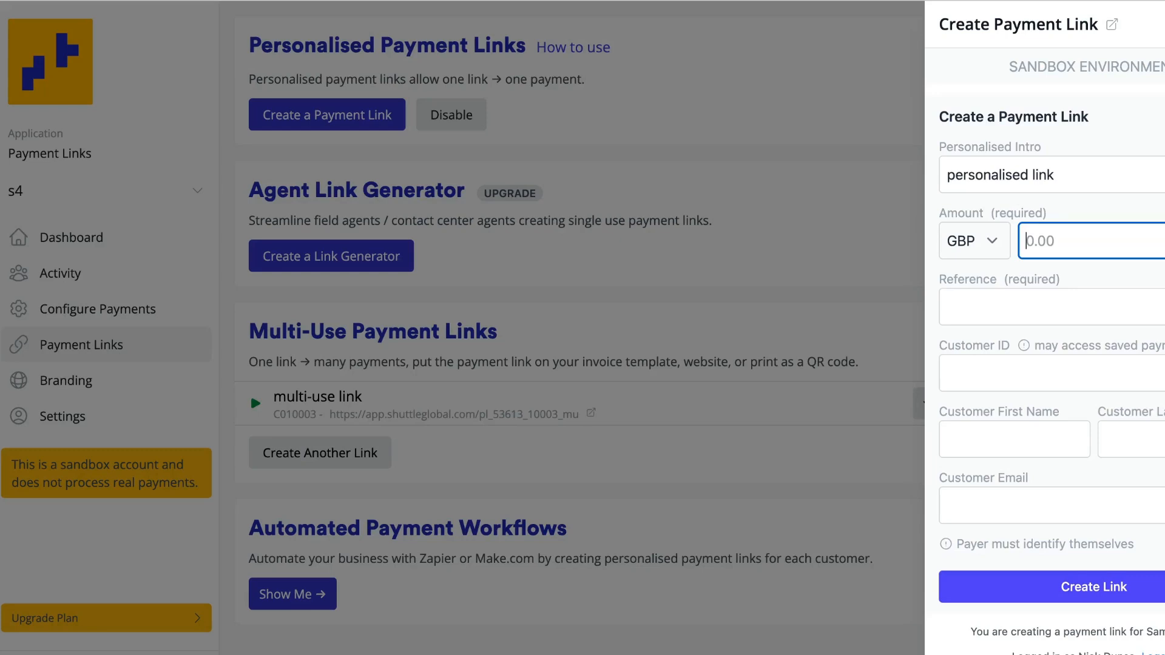
Step: Fill in the personalised payment link with amount 299, reference "299-1234", the customer ID and the customer's first name
type("299")
key("Tab")
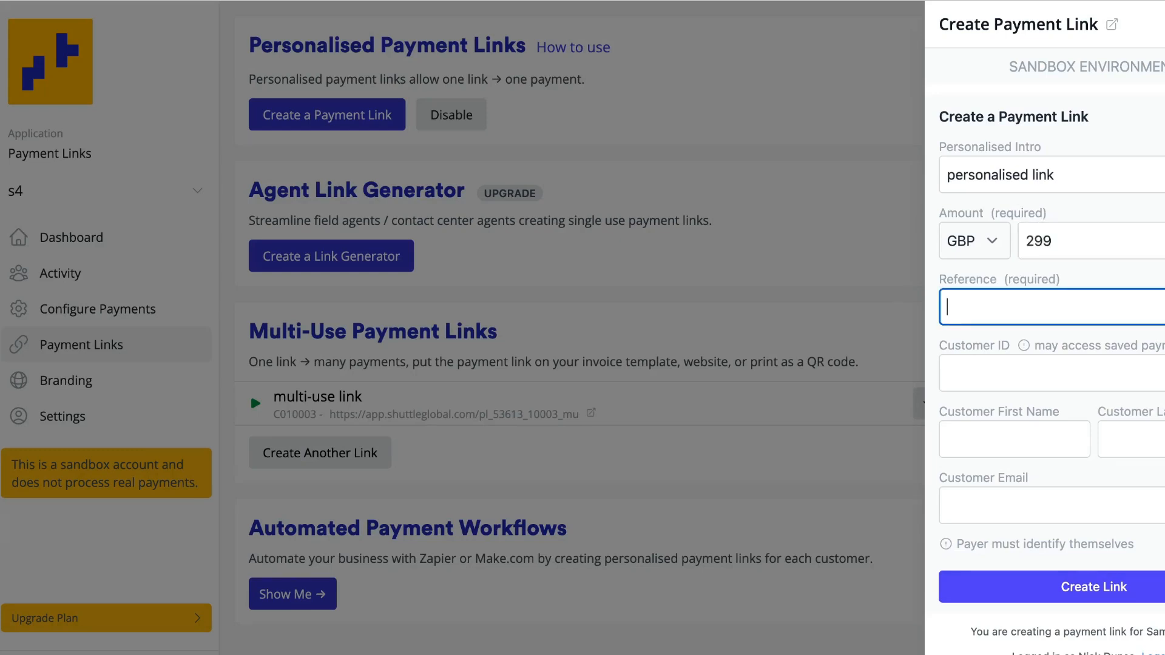
type("299-1234")
key("Tab")
type("123")
key("Tab")
type("nick")
key("Tab")
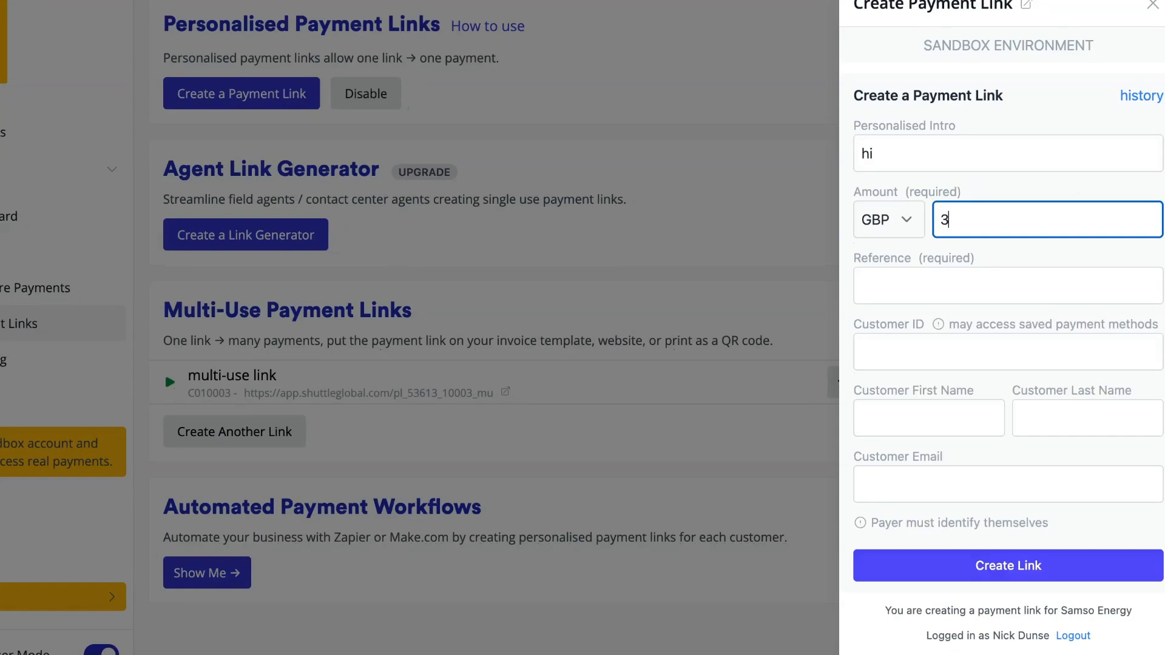
type("9")
key("Tab")
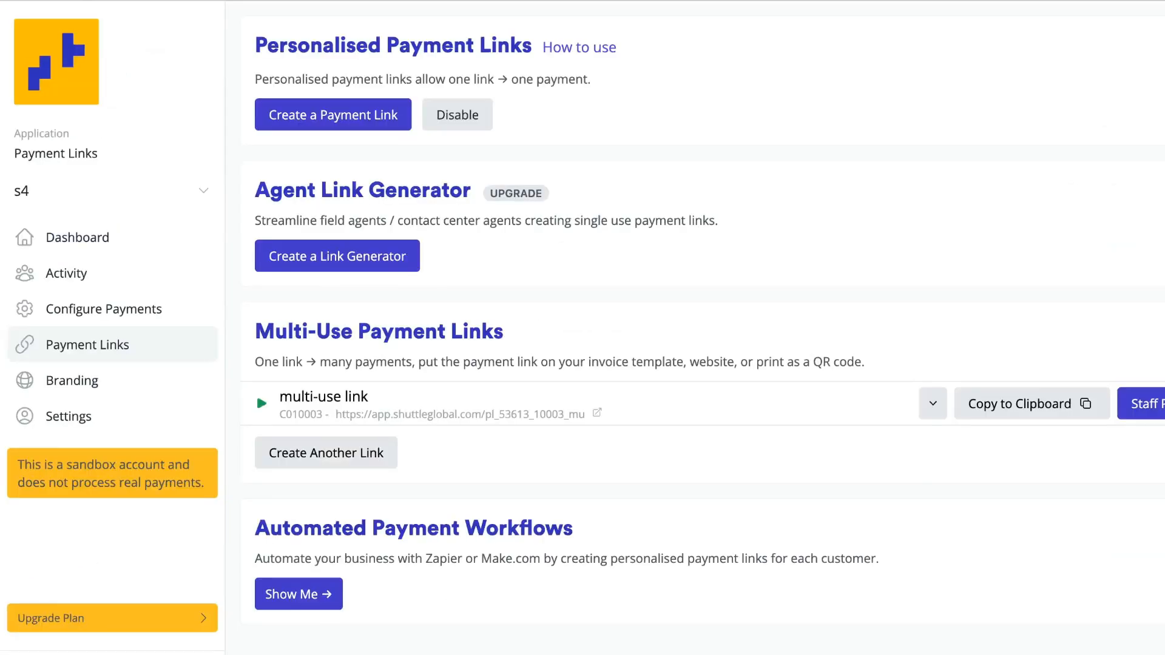
Step: Set the generator title of the "agent holidays" payment link generator to "holidays 1"
scroll(709, 328, "down", 1)
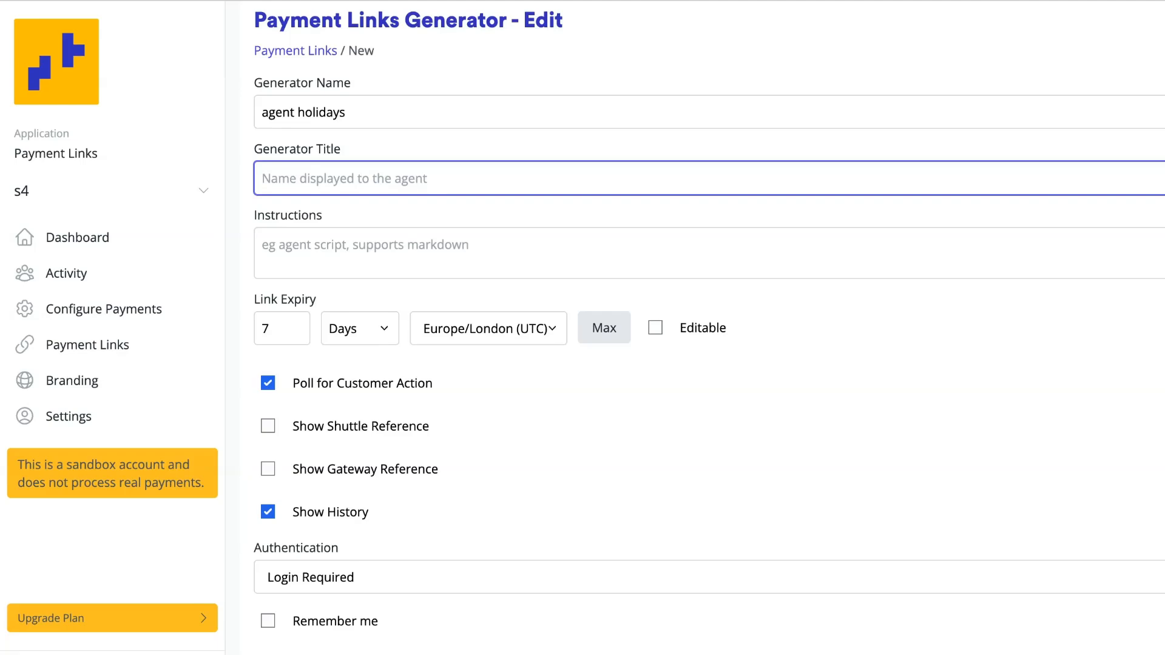
type("holidays 1")
scroll(697, 364, "down", 2)
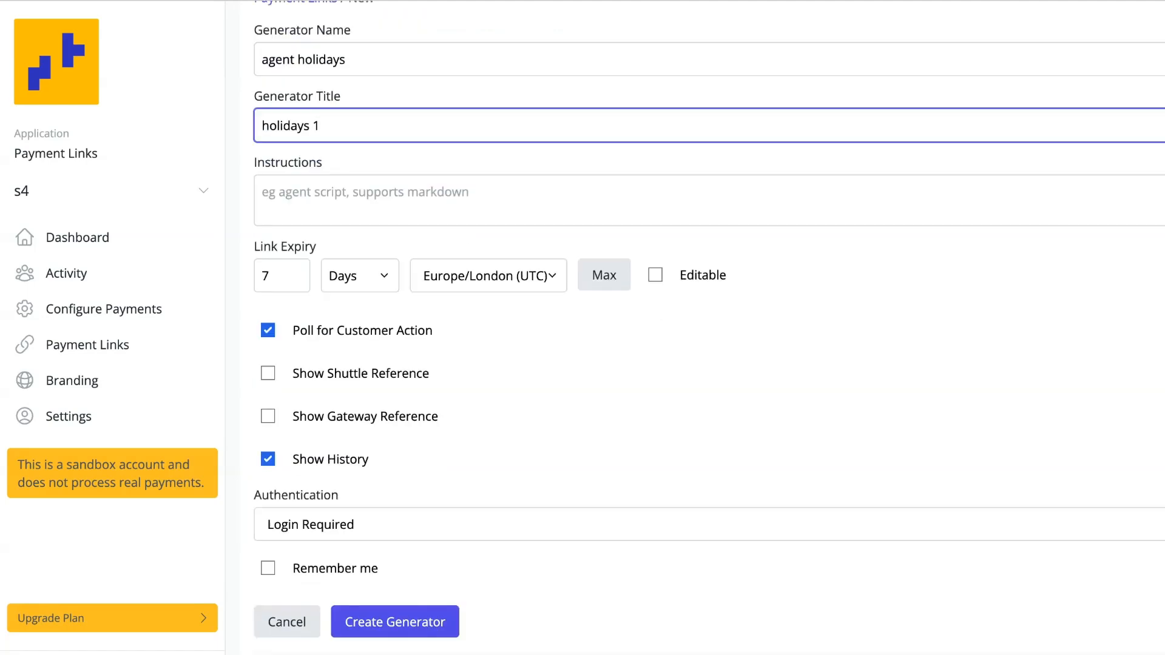